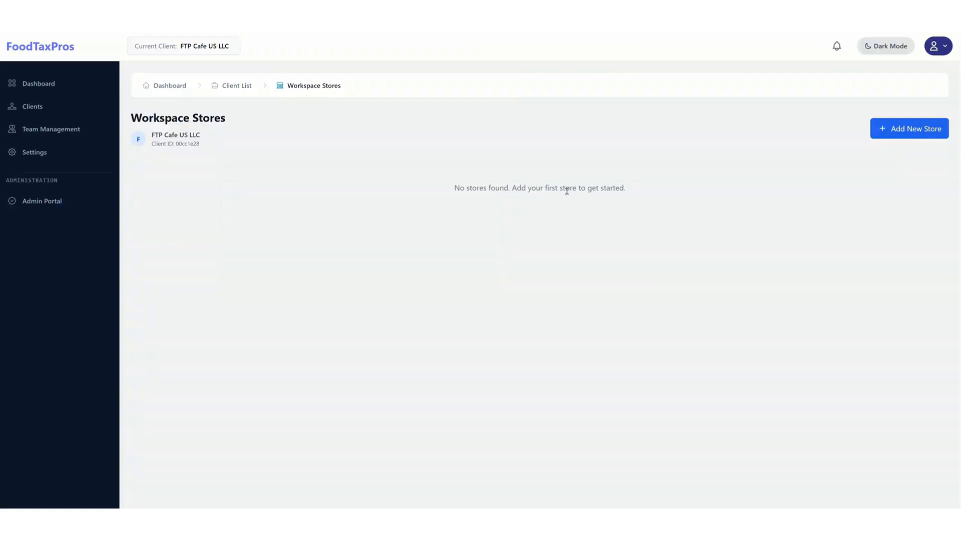
# Add an active store named FTP Cafe NJ in New Jersey, filling in its street address and city
pyautogui.click(902, 129)
pyautogui.write('FTP Cafe NJ')
pyautogui.click(479, 235)
pyautogui.write('123 Jersey Street')
pyautogui.click(430, 274)
pyautogui.write('Jersey City')
pyautogui.click(528, 274)
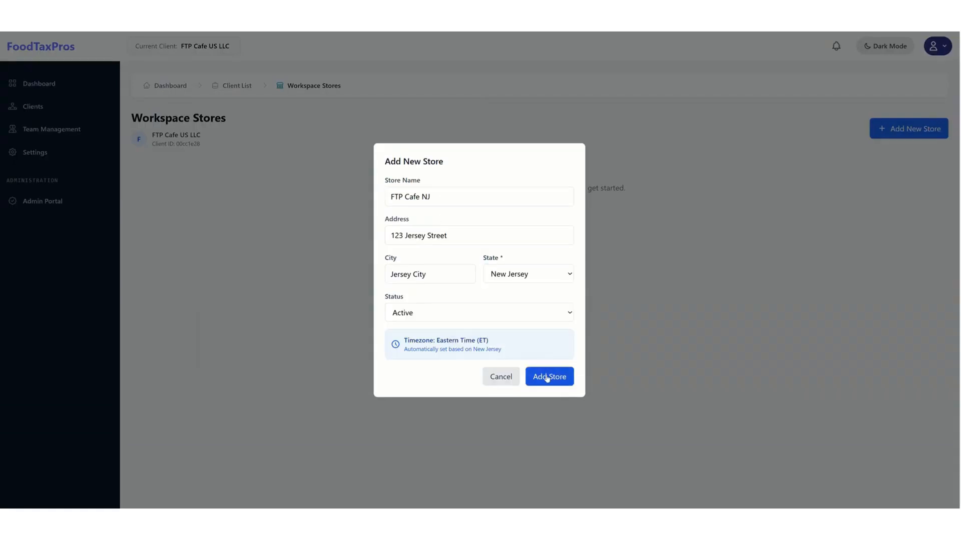
pyautogui.click(547, 375)
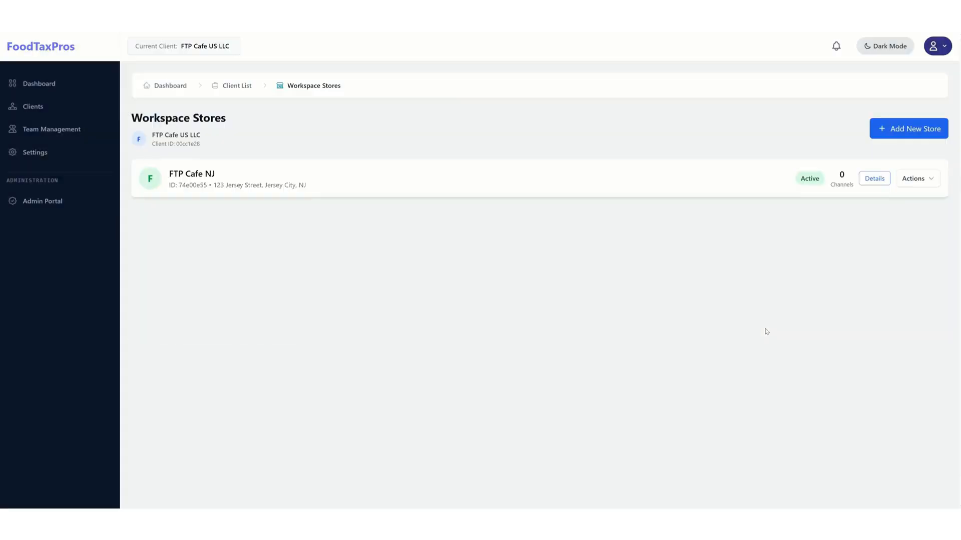
# Show the FTP Cafe NJ store's details and enable DoorDash as a delivery channel
pyautogui.click(909, 184)
pyautogui.click(876, 179)
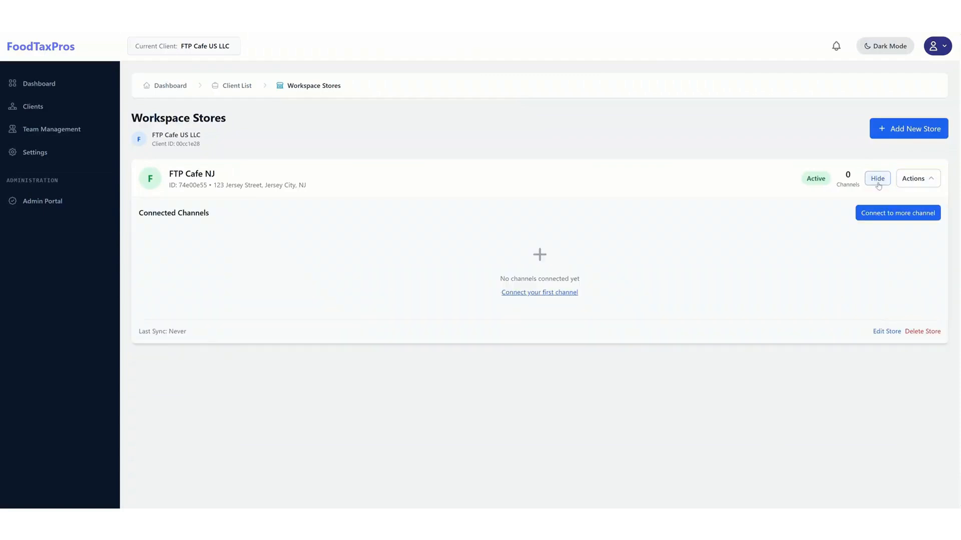
pyautogui.click(888, 215)
pyautogui.click(616, 208)
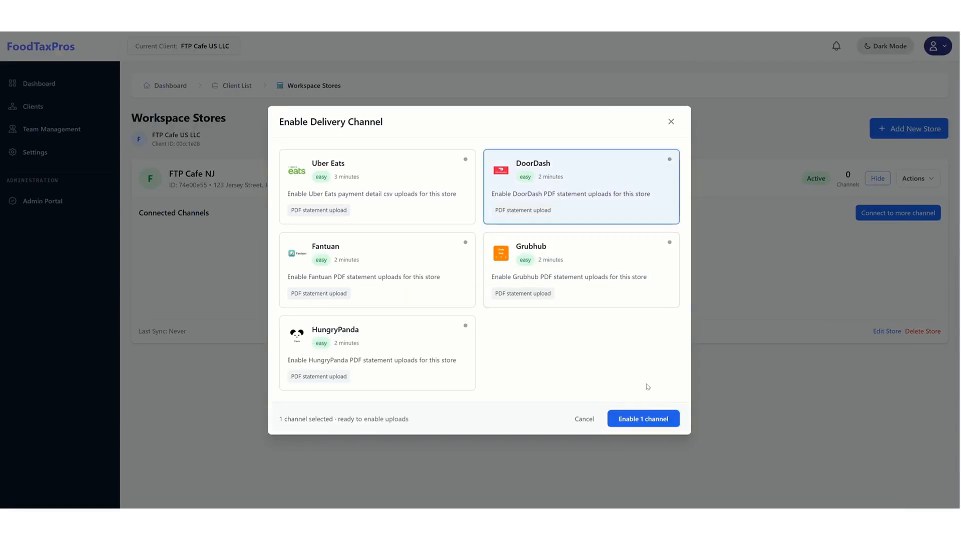
pyautogui.click(643, 420)
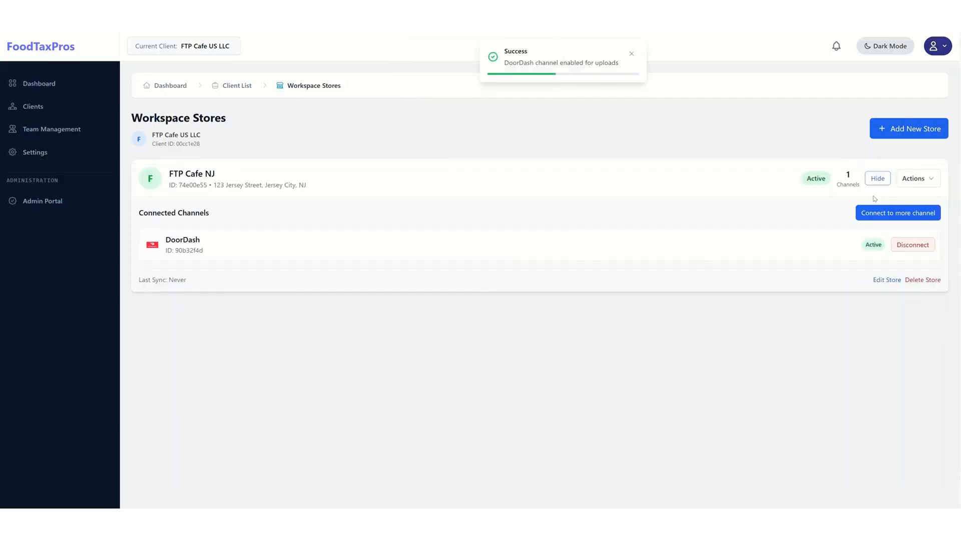
# Enable Grubhub as another delivery channel for the FTP Cafe NJ store
pyautogui.click(885, 213)
pyautogui.click(659, 266)
pyautogui.click(643, 422)
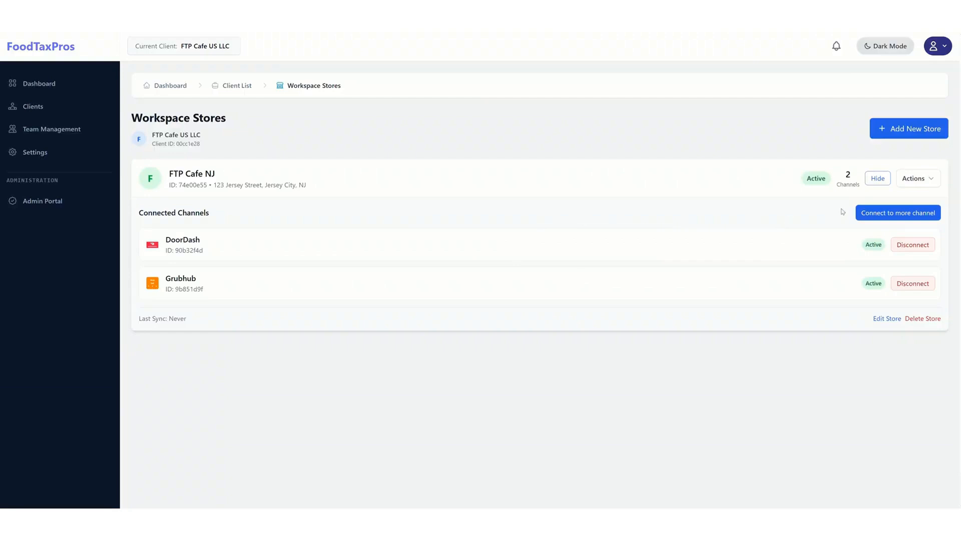
# Start a bulk file upload for FTP Cafe NJ and add the 062025 DoorDash and Grubhub PDF statements
pyautogui.click(930, 182)
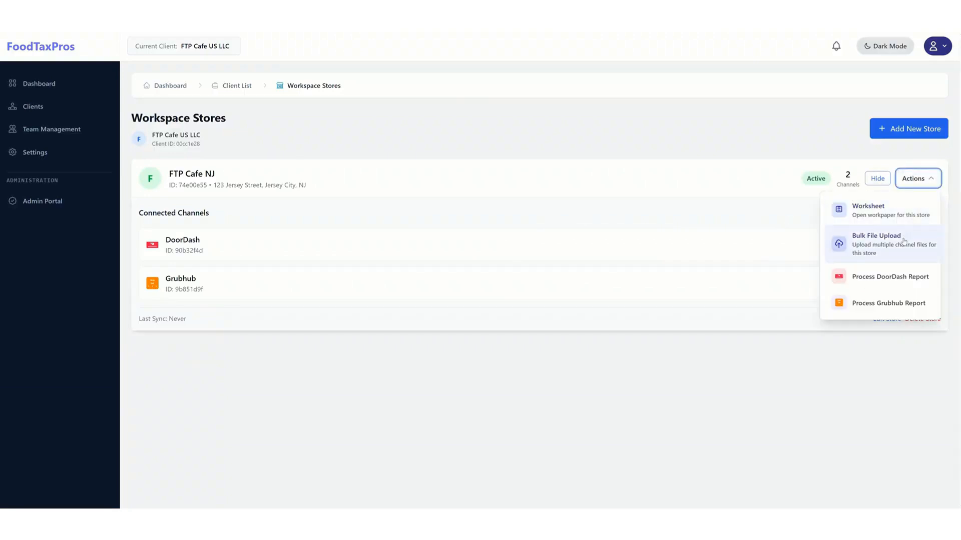
pyautogui.click(904, 242)
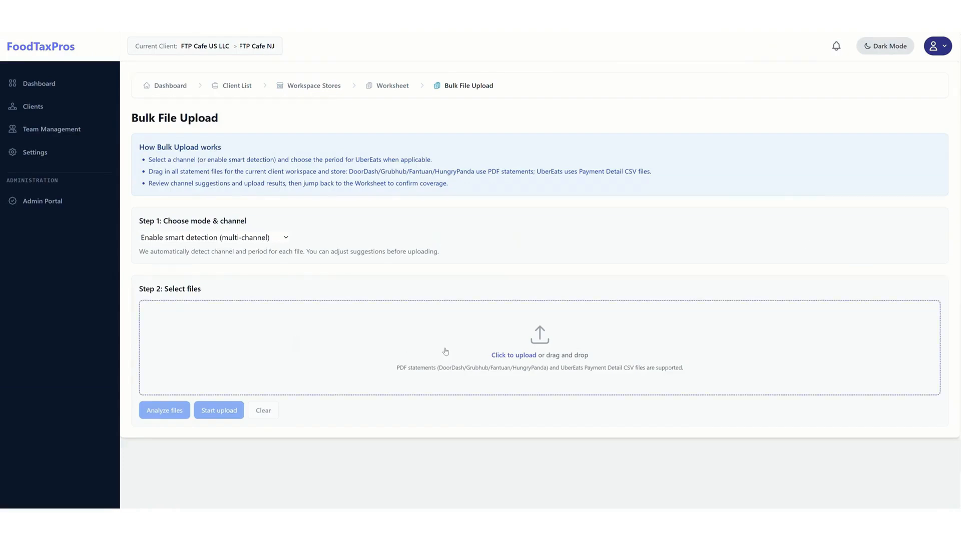
pyautogui.click(499, 355)
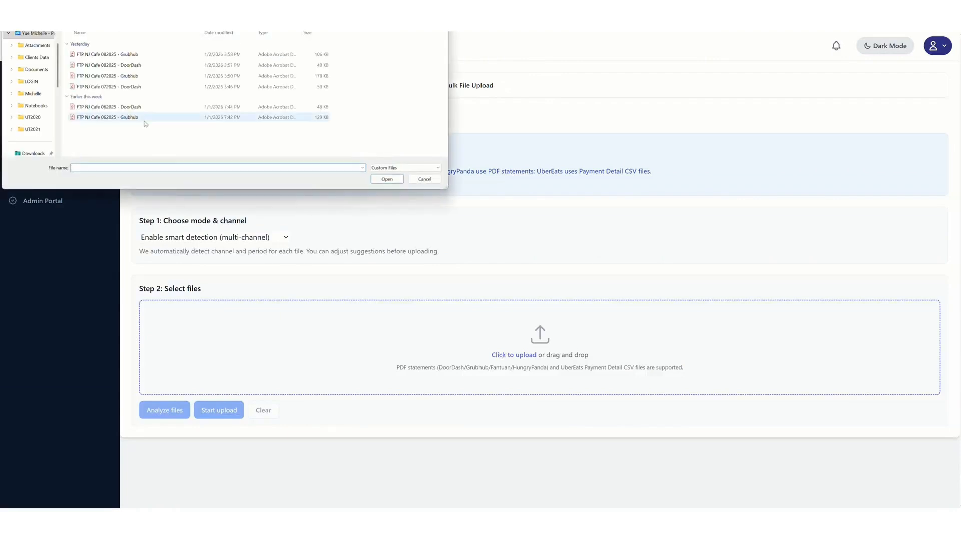
pyautogui.click(145, 120)
pyautogui.keyDown('ctrl'); pyautogui.click(151, 110); pyautogui.keyUp('ctrl')
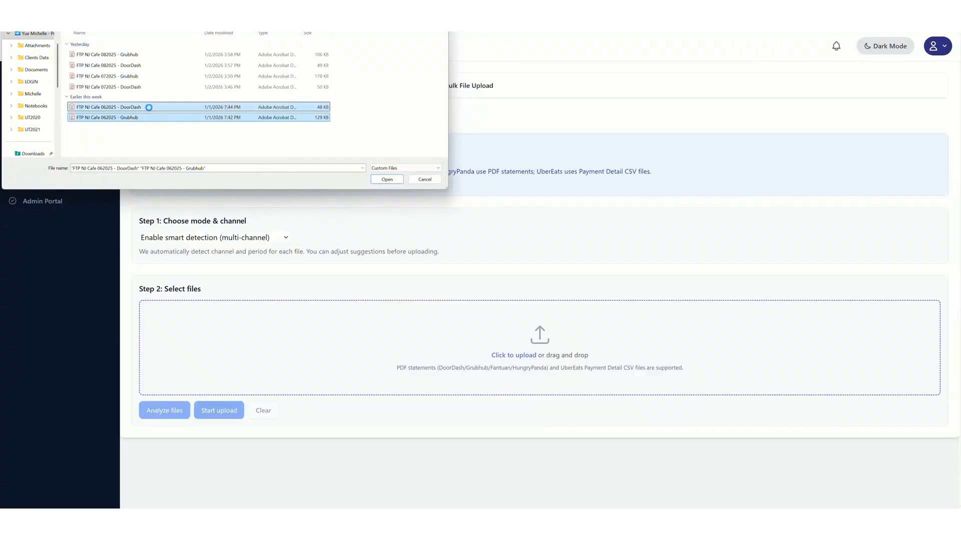
pyautogui.press('Return')
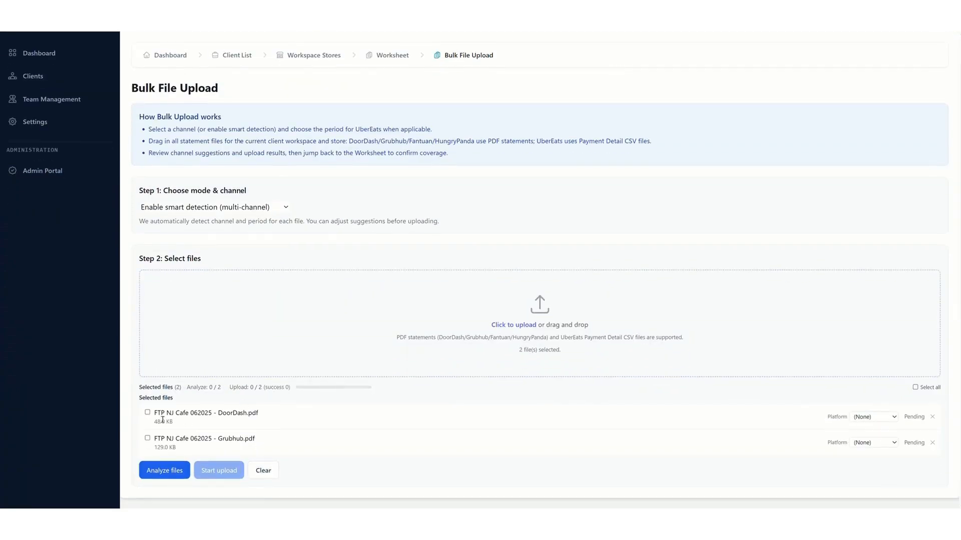
# Analyze both added statement files with smart detection and upload them
pyautogui.click(147, 412)
pyautogui.click(147, 440)
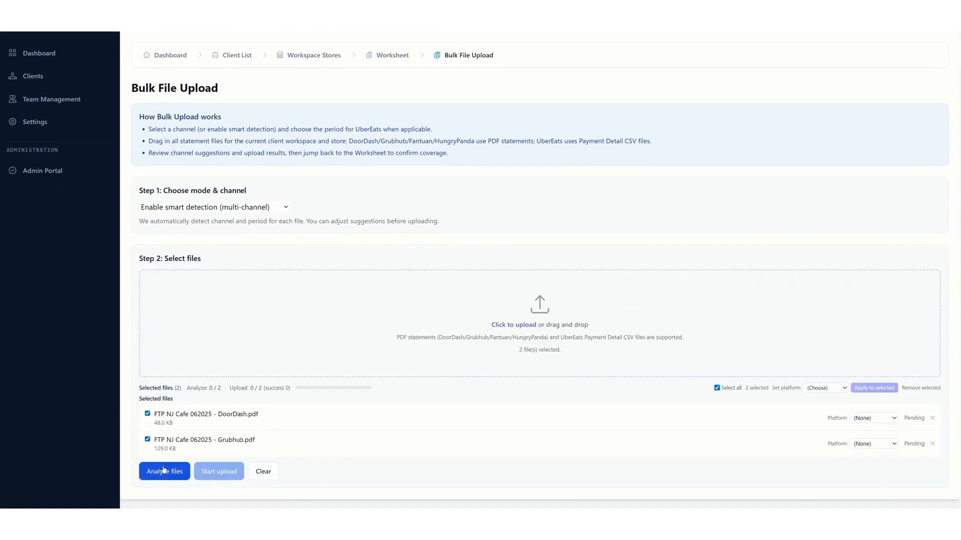
pyautogui.click(163, 469)
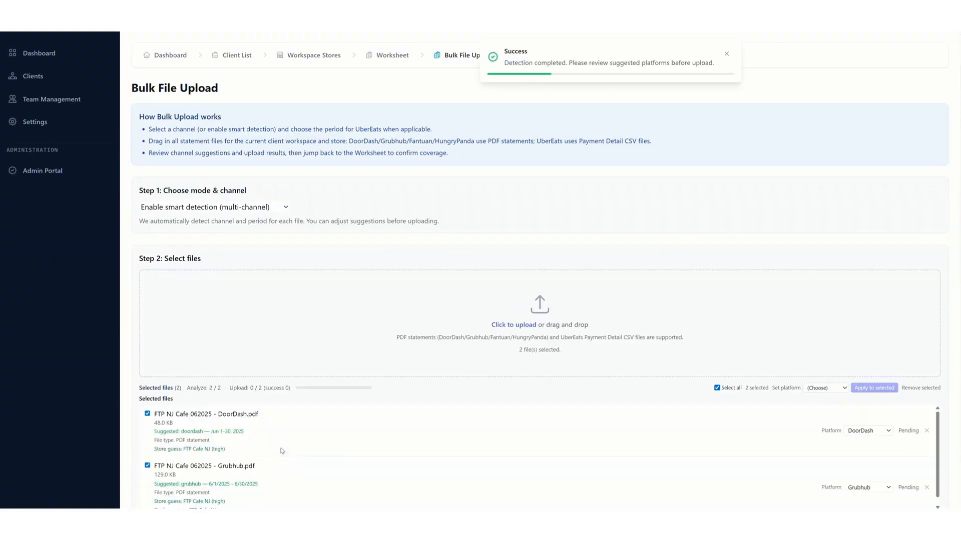
pyautogui.scroll(-2, 302, 435)
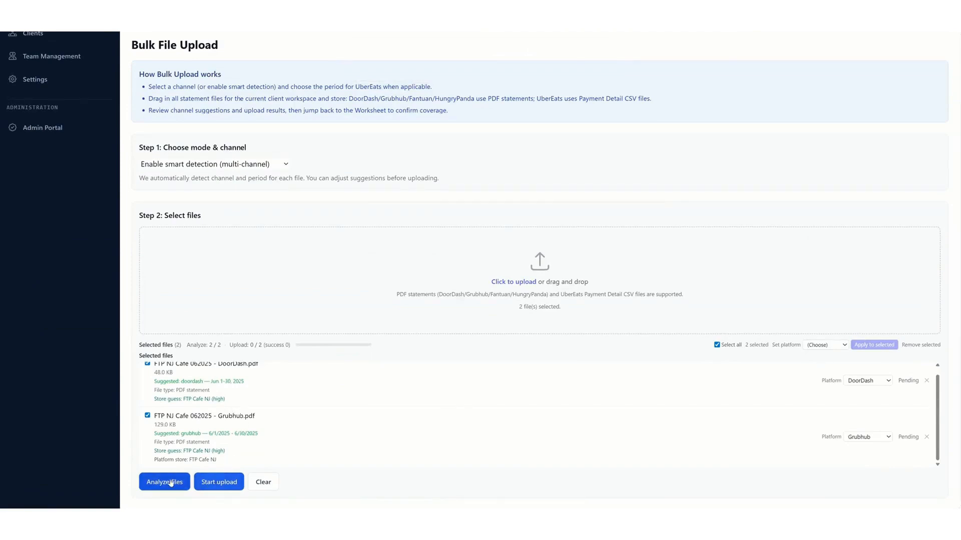
pyautogui.click(229, 484)
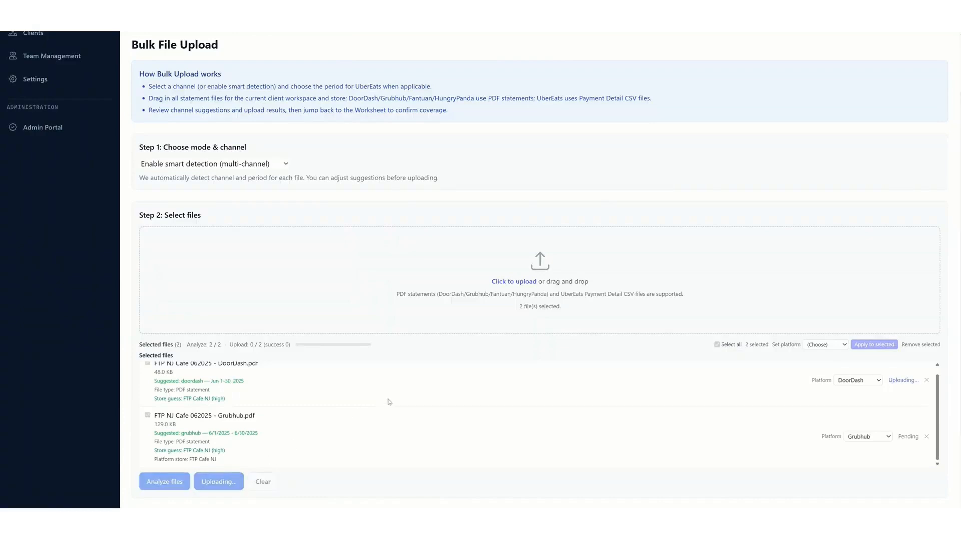
# Open the store's worksheet and set its period to June 2025
pyautogui.scroll(3, 382, 281)
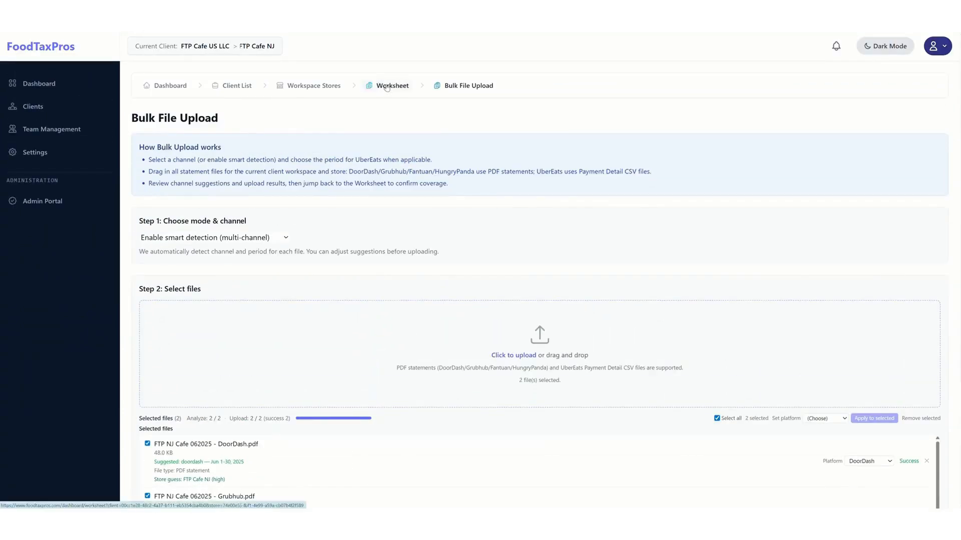
pyautogui.click(399, 93)
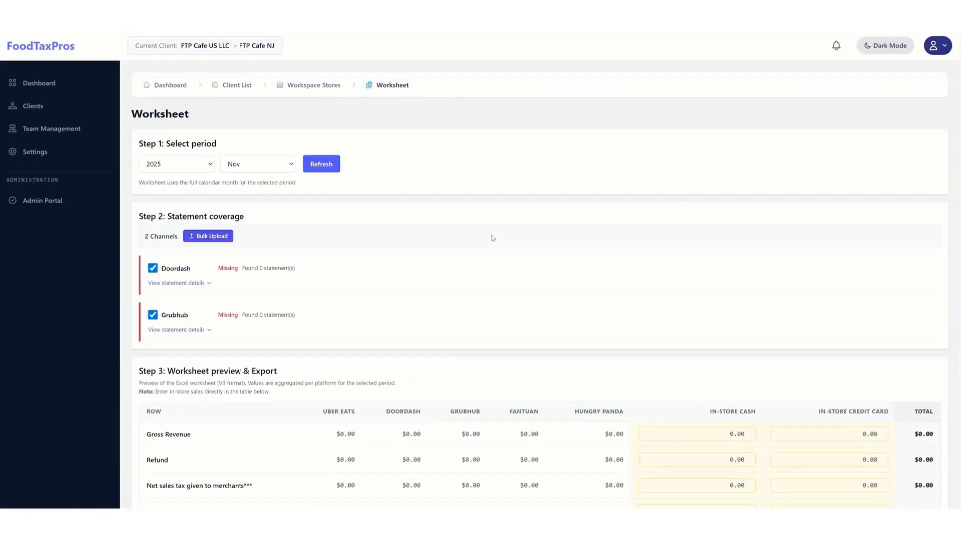
pyautogui.scroll(-3, 493, 238)
pyautogui.scroll(2, 461, 214)
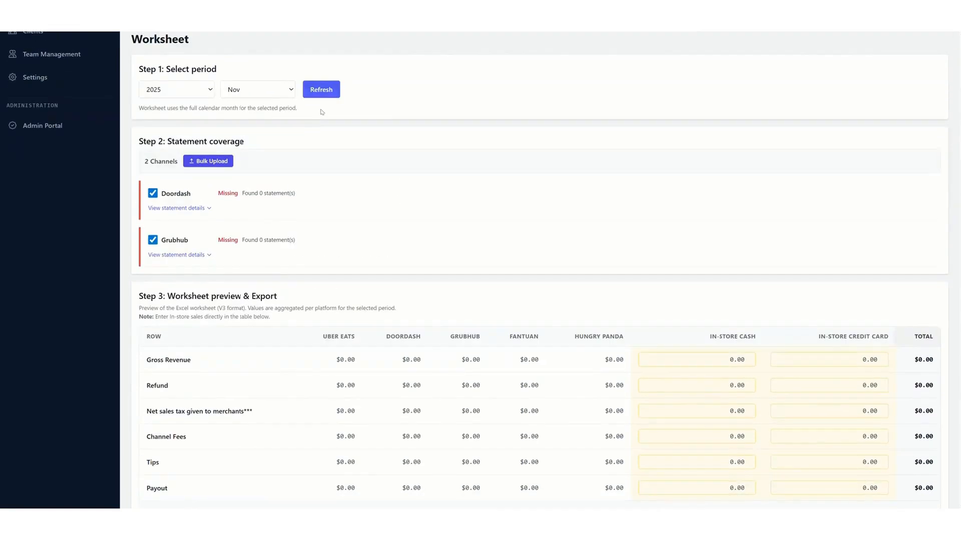
pyautogui.click(269, 93)
pyautogui.click(268, 163)
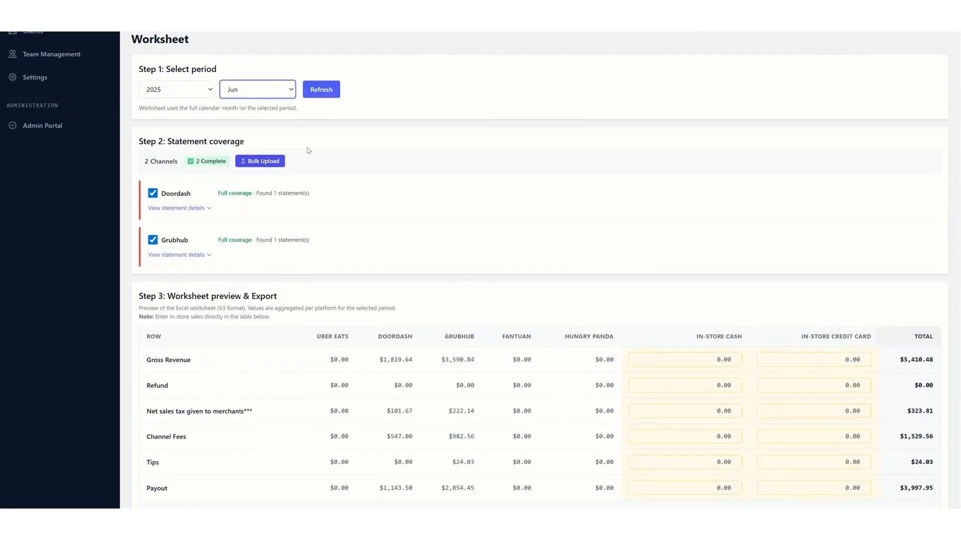
# Check the worksheet's statement coverage and channel figures against the Grubhub June statement PDF in Acrobat
pyautogui.scroll(-1, 424, 162)
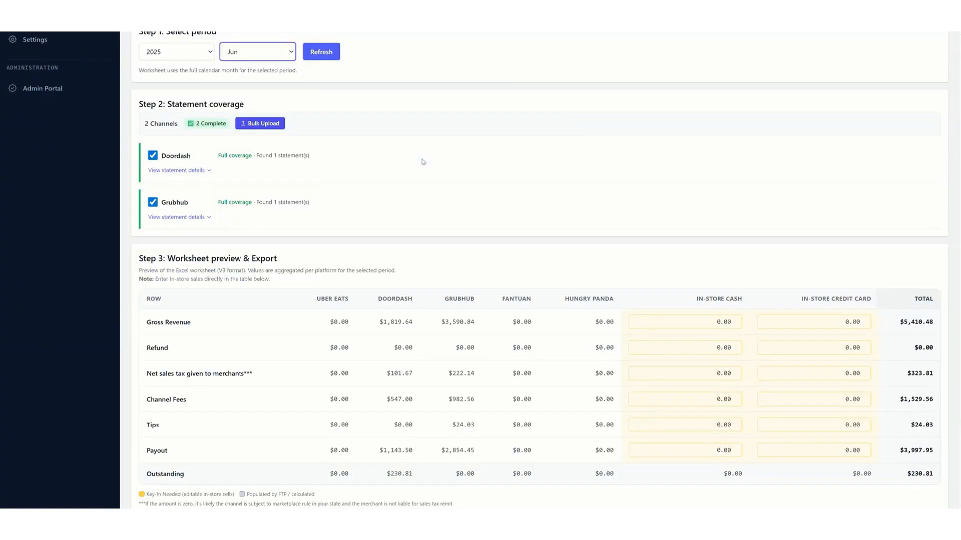
pyautogui.scroll(-2, 423, 162)
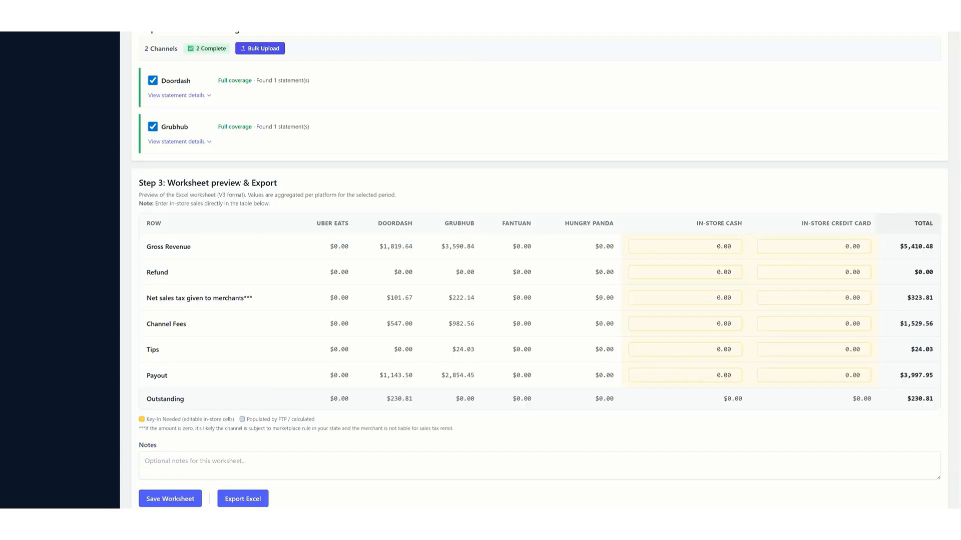
pyautogui.hotkey('alt', 'Tab')
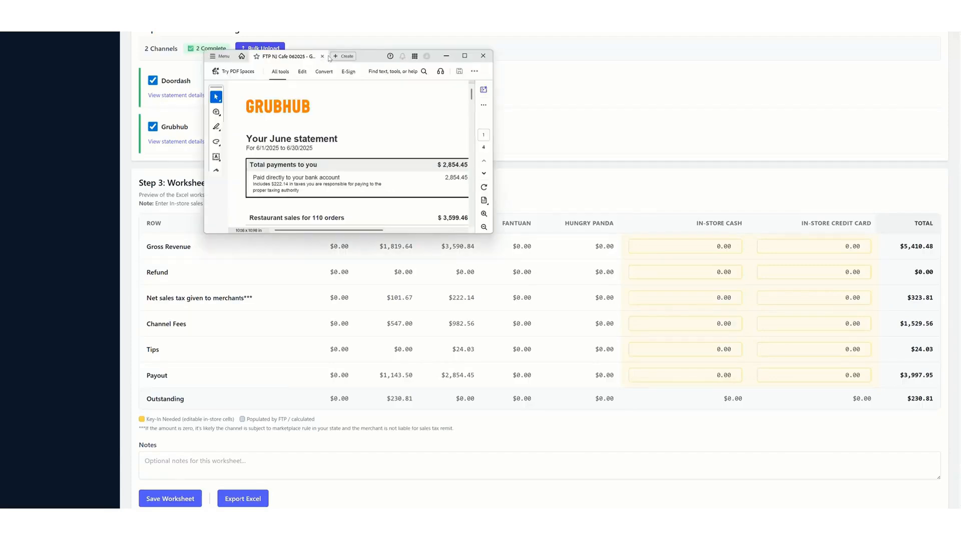
pyautogui.doubleClick(378, 59)
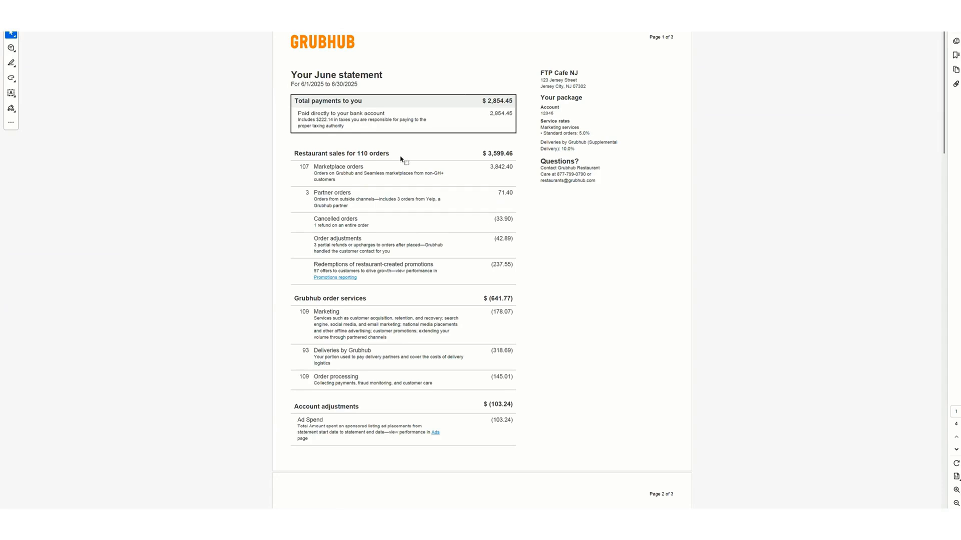
pyautogui.scroll(-1, 427, 200)
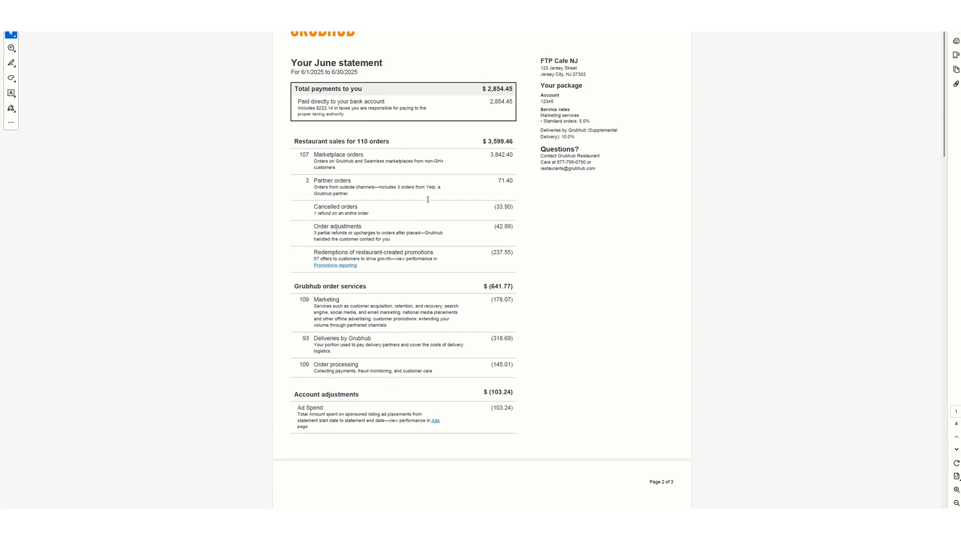
pyautogui.scroll(1, 449, 174)
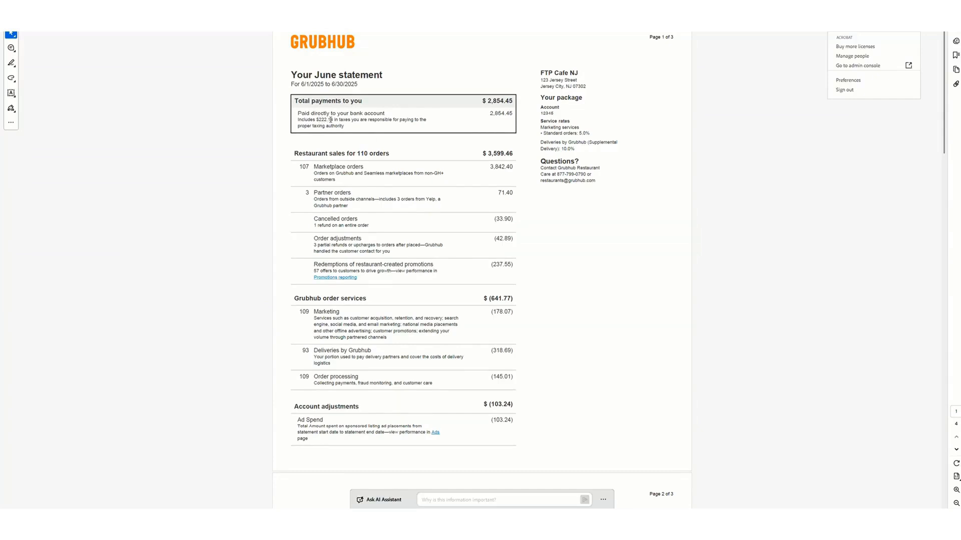
pyautogui.click(895, 7)
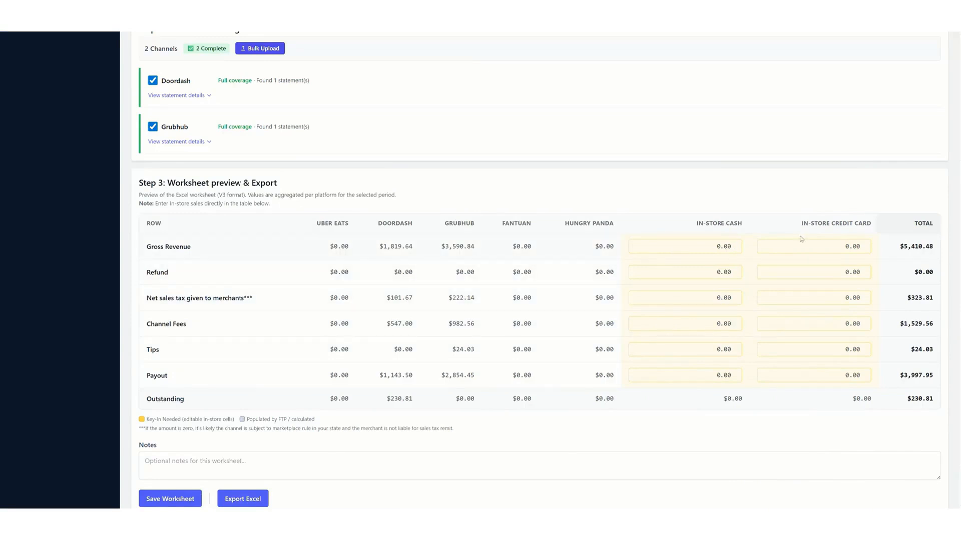
# Enter in-store cash gross revenue of 3000 and net sales tax of 187.00 in the worksheet
pyautogui.click(696, 247)
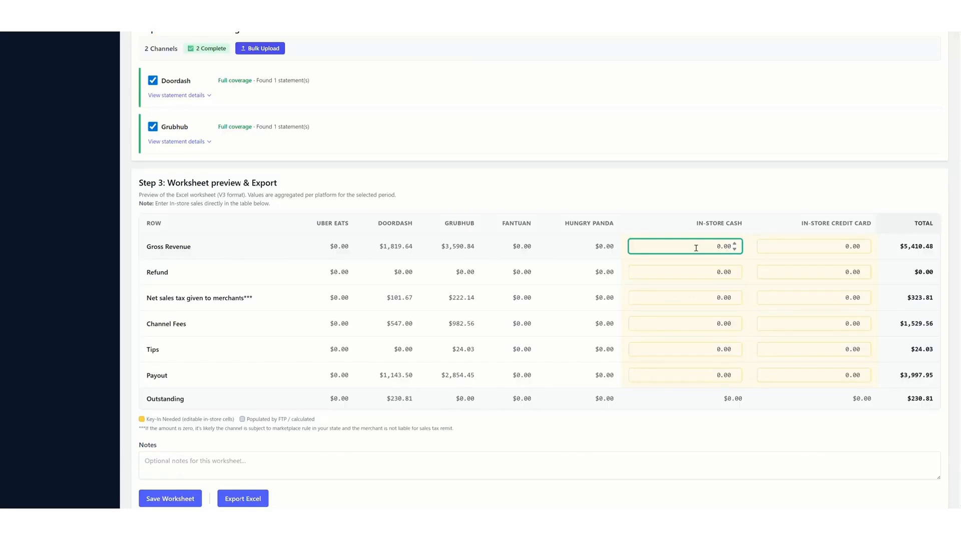
pyautogui.click(786, 248)
pyautogui.moveTo(691, 247); pyautogui.dragTo(729, 249)
pyautogui.write('3000')
pyautogui.click(700, 297)
pyautogui.doubleClick(728, 298)
pyautogui.write('187.00')
# Enter in-store credit card gross revenue of 30000 and net sales tax of 1870.00
pyautogui.click(783, 269)
pyautogui.moveTo(806, 247); pyautogui.dragTo(893, 253)
pyautogui.write('30000')
pyautogui.moveTo(813, 302); pyautogui.dragTo(890, 304)
pyautogui.write('1870')
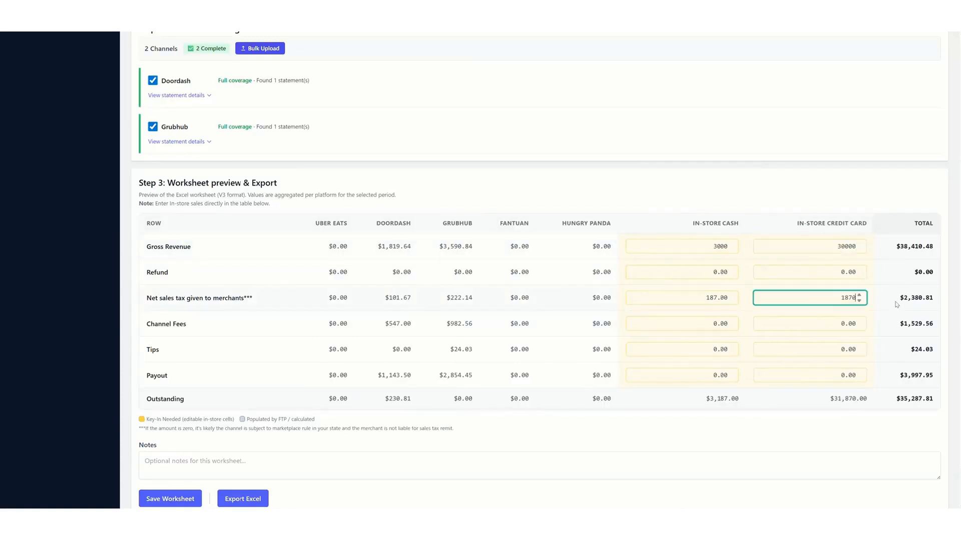
pyautogui.write('.00')
pyautogui.click(878, 307)
# Save the June worksheet and export it to Excel
pyautogui.scroll(-1, 776, 348)
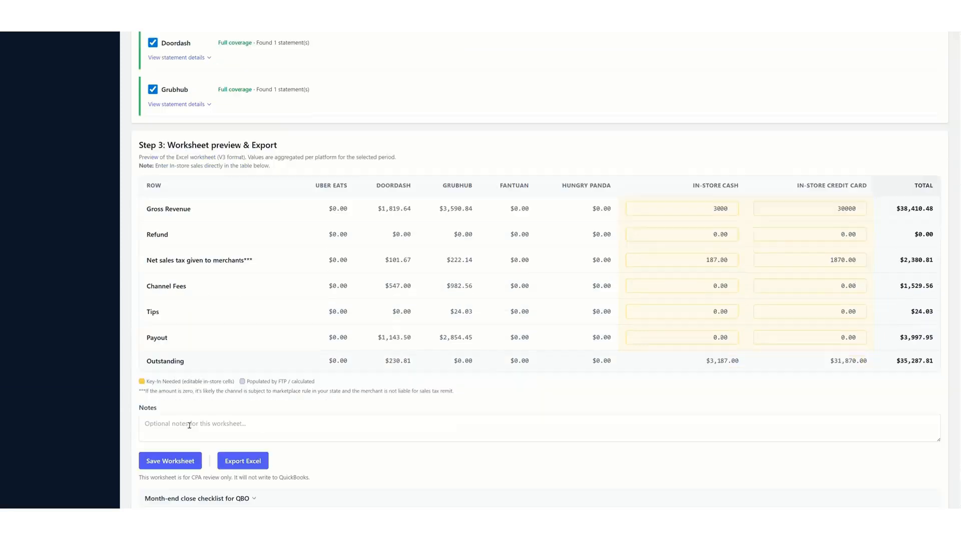
pyautogui.click(186, 461)
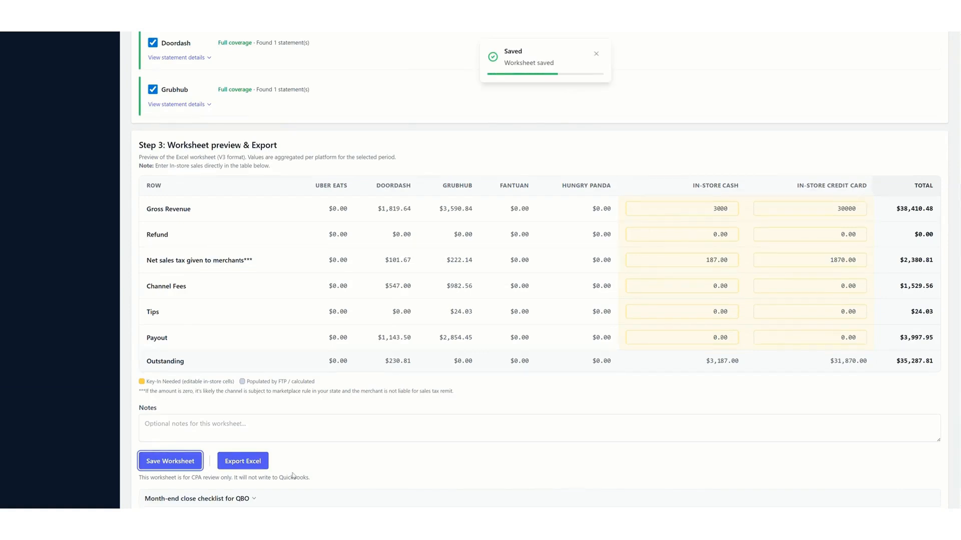
pyautogui.click(244, 465)
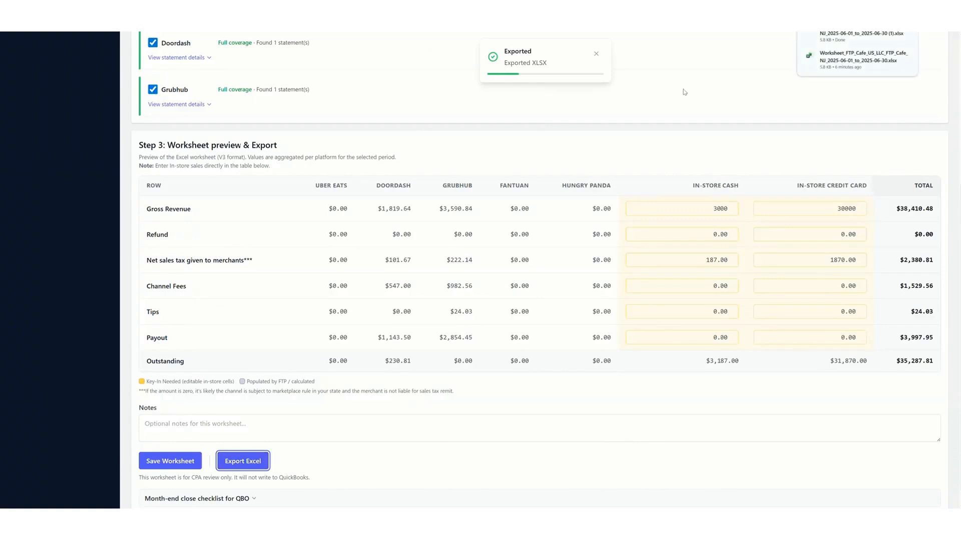
# Open the exported workbook in Excel and examine the Total column for gross revenue, net sales tax and outstanding
pyautogui.click(894, 28)
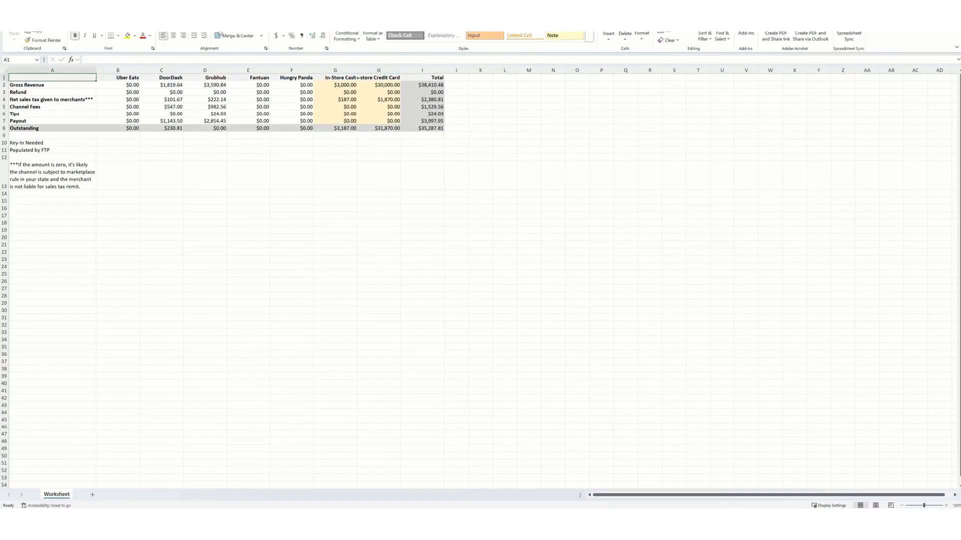
pyautogui.click(240, 97)
pyautogui.click(410, 86)
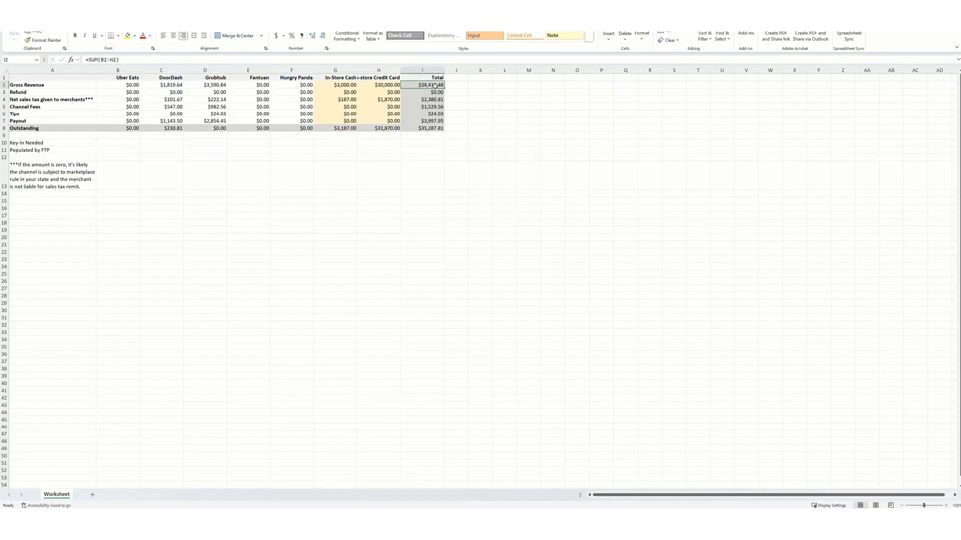
pyautogui.click(437, 100)
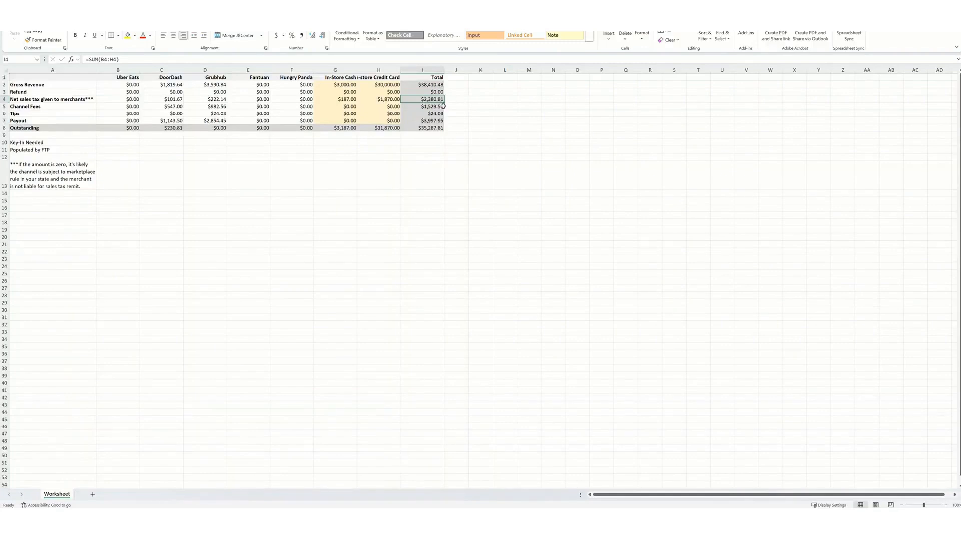
pyautogui.click(439, 128)
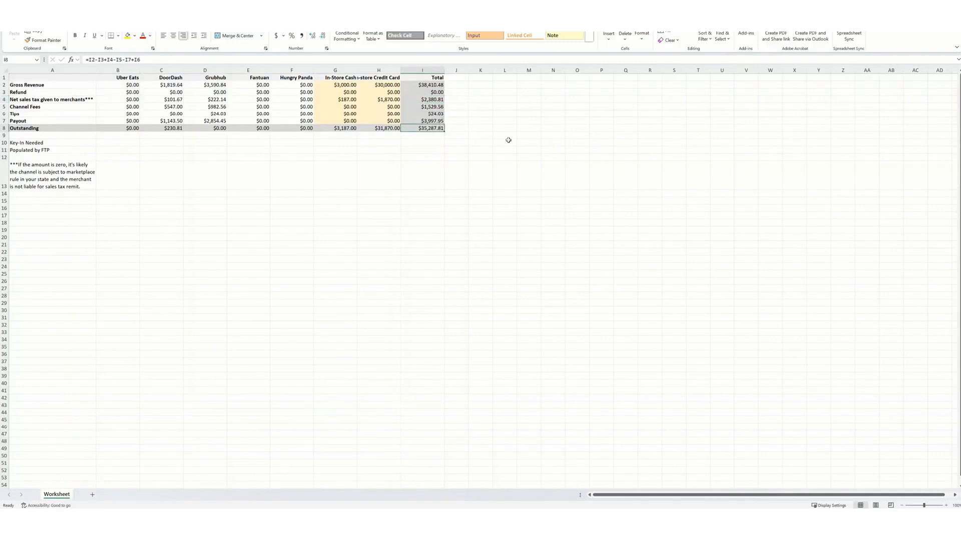